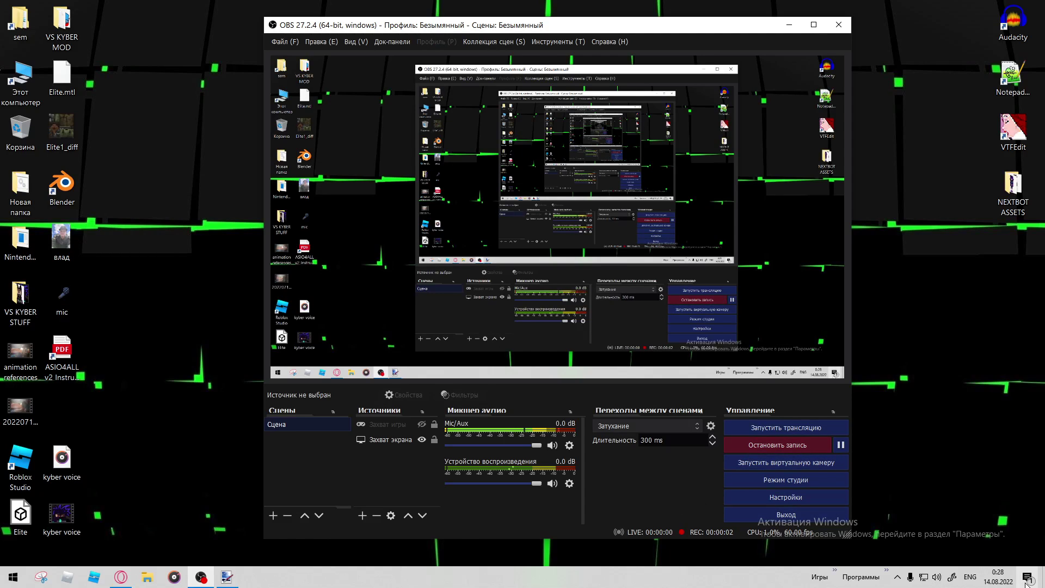
Step: Check the date in the calendar panel, close it, and shift the OBS window slightly left
{"action": "left_click", "coordinate": [996, 577]}
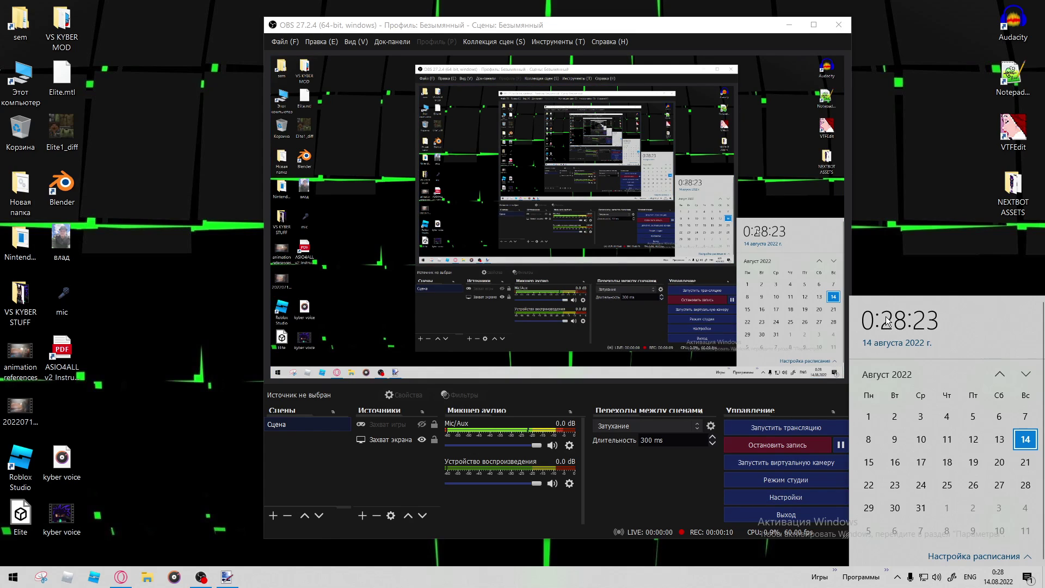
{"action": "left_click", "coordinate": [666, 479]}
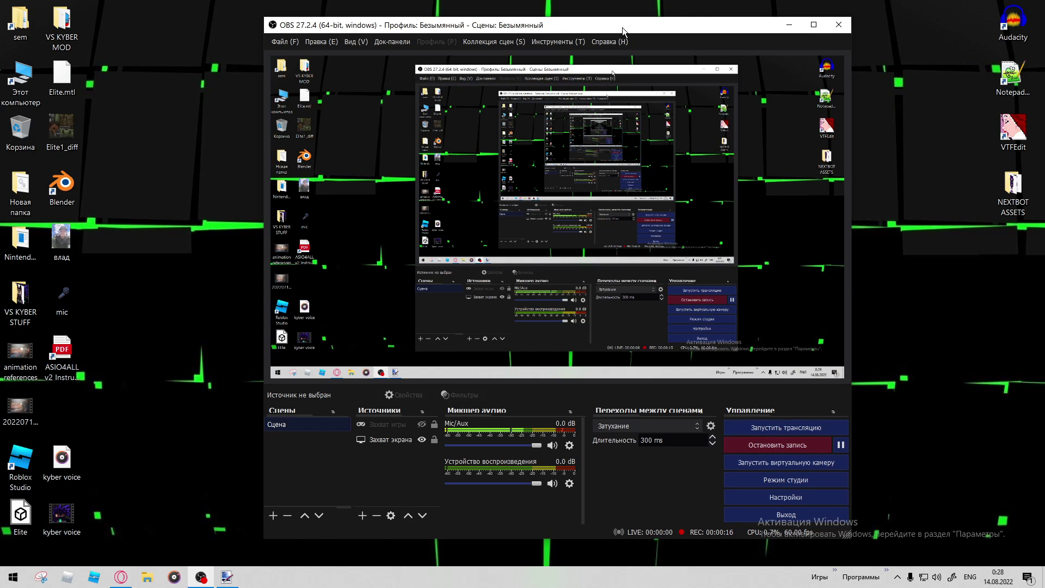
{"action": "left_click_drag", "start_coordinate": [623, 27], "coordinate": [598, 26]}
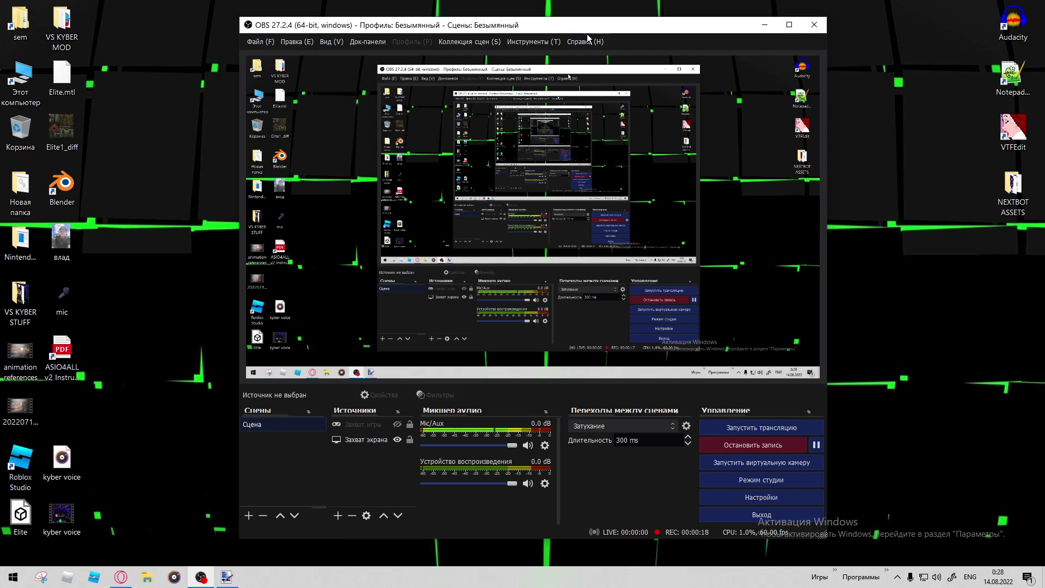